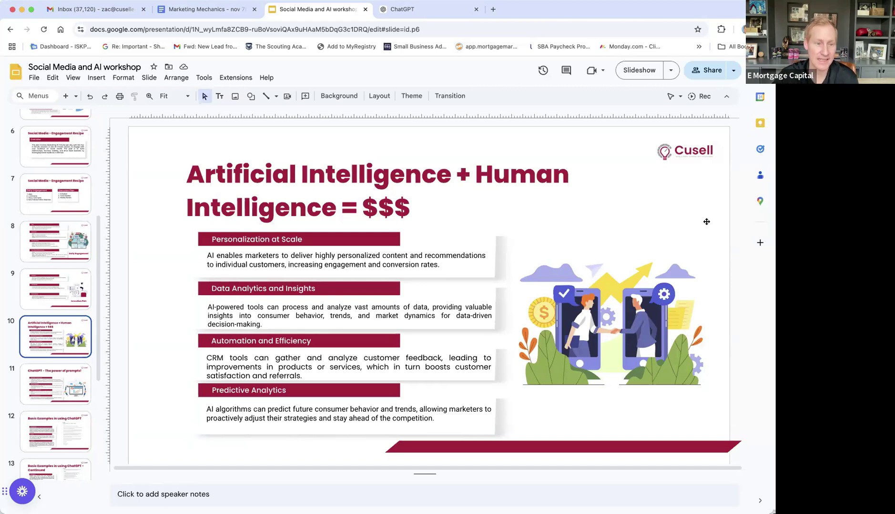
Step: Scroll the Best CA Cities for Ads chat to the ten-city list, Los Angeles to Anaheim
click(417, 9)
scroll(573, 353, up, 10)
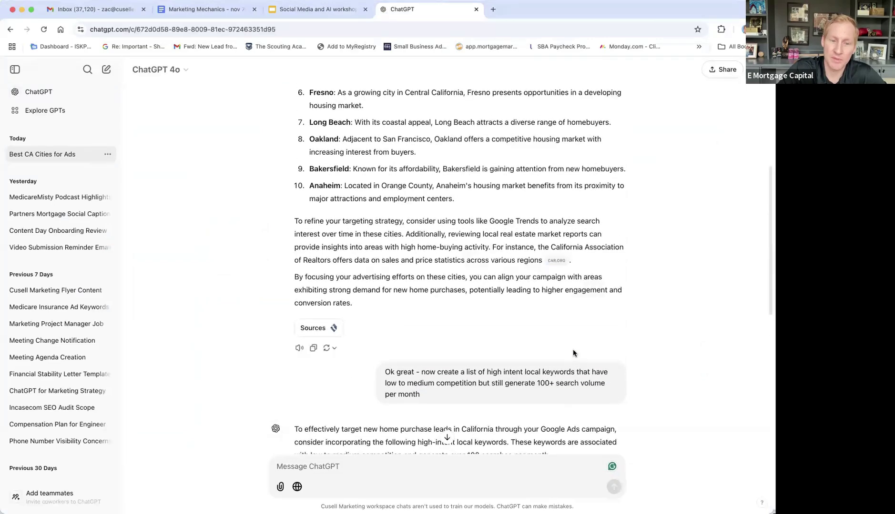
scroll(573, 353, down, 4)
scroll(573, 351, up, 9)
scroll(573, 350, up, 2)
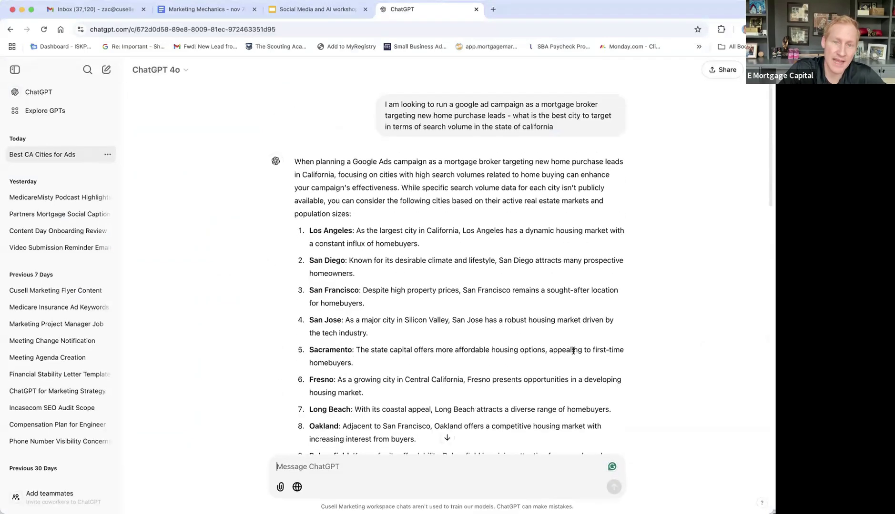
scroll(573, 351, down, 5)
scroll(573, 353, down, 8)
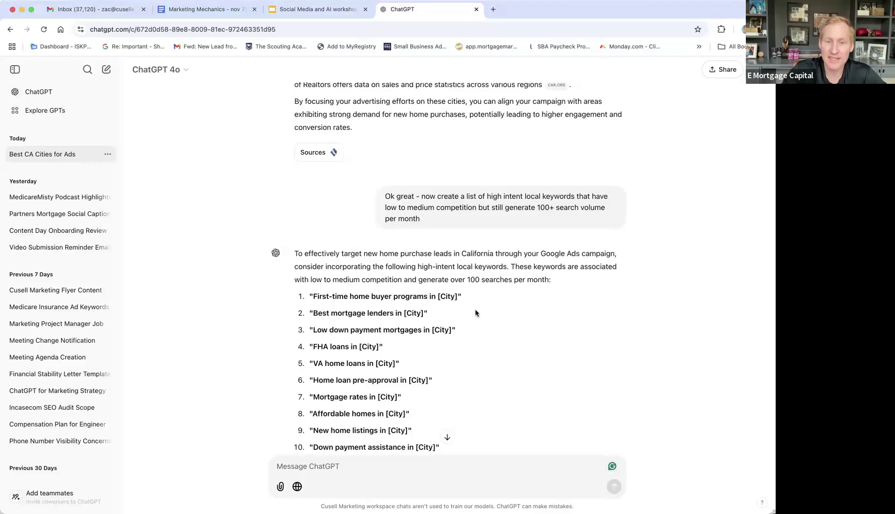
scroll(475, 313, down, 1)
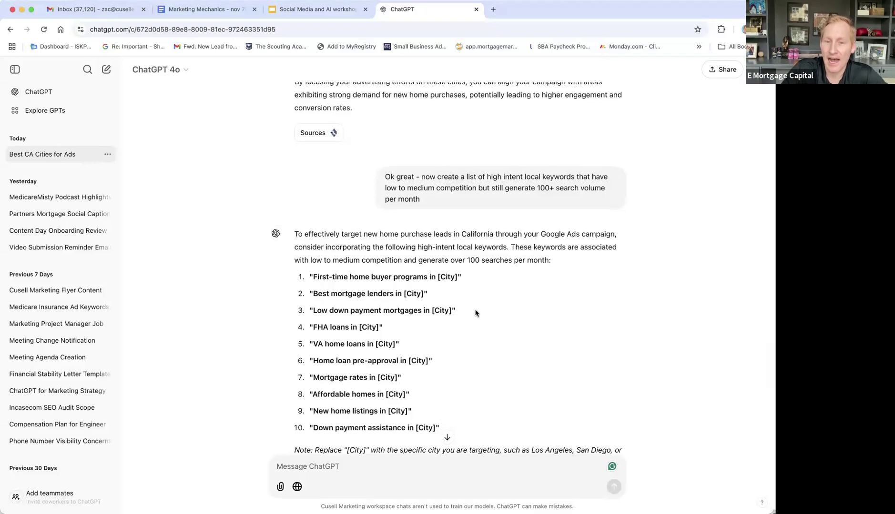
scroll(476, 313, down, 2)
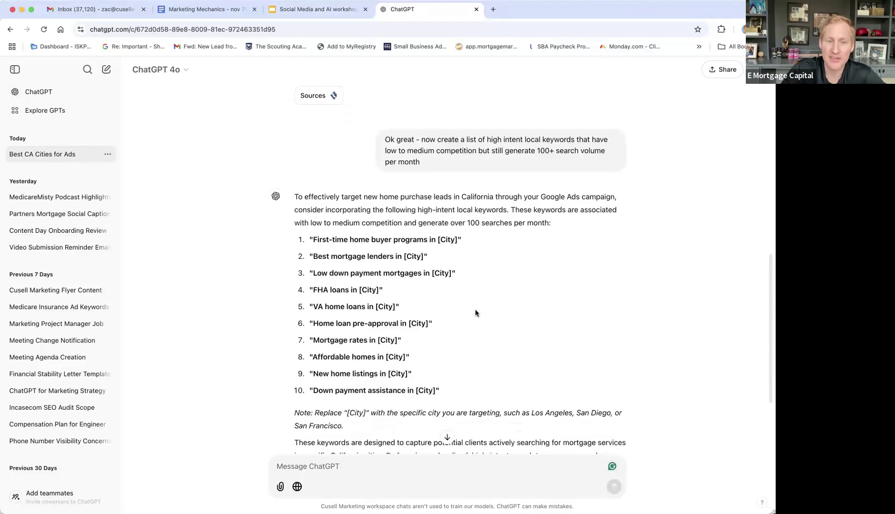
scroll(476, 313, up, 1)
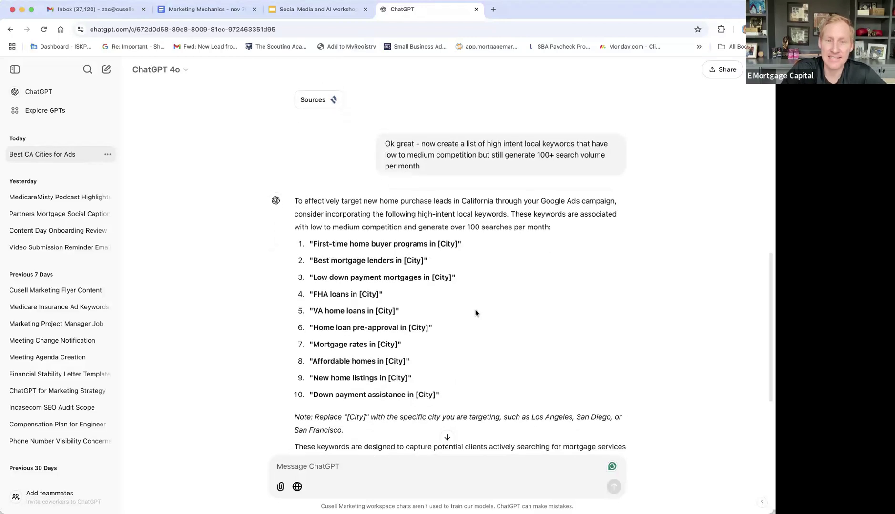
scroll(475, 313, up, 20)
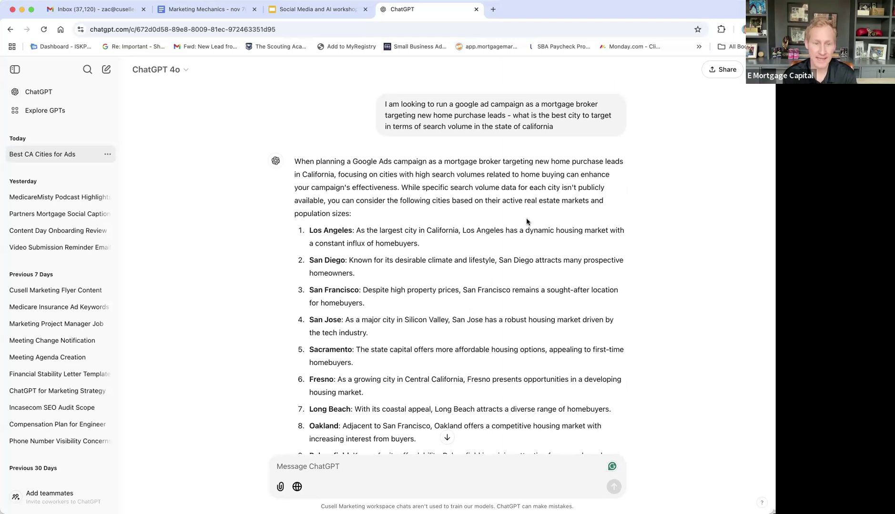
scroll(526, 221, down, 3)
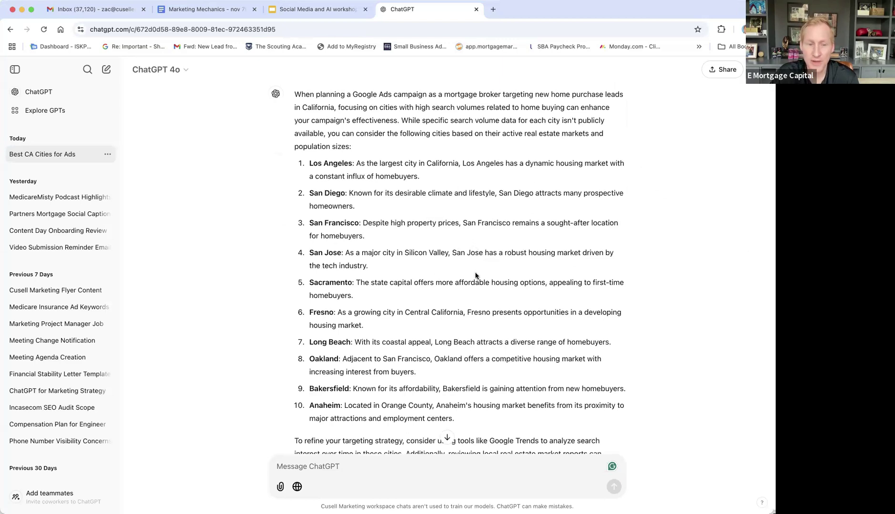
drag(470, 424, 316, 164)
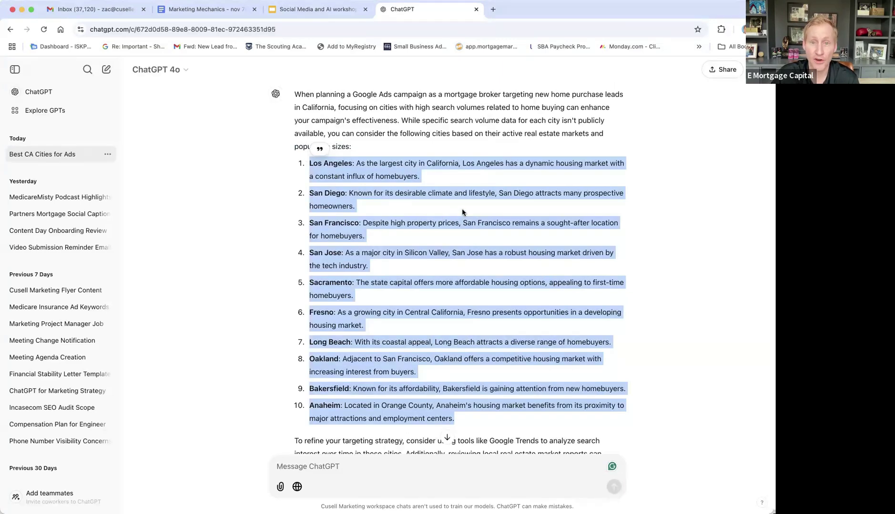
scroll(457, 231, down, 3)
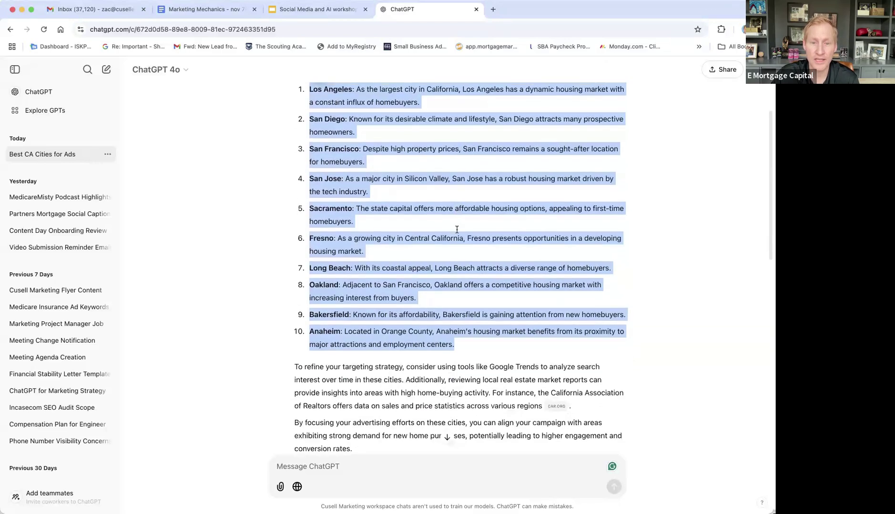
click(432, 234)
scroll(433, 234, up, 2)
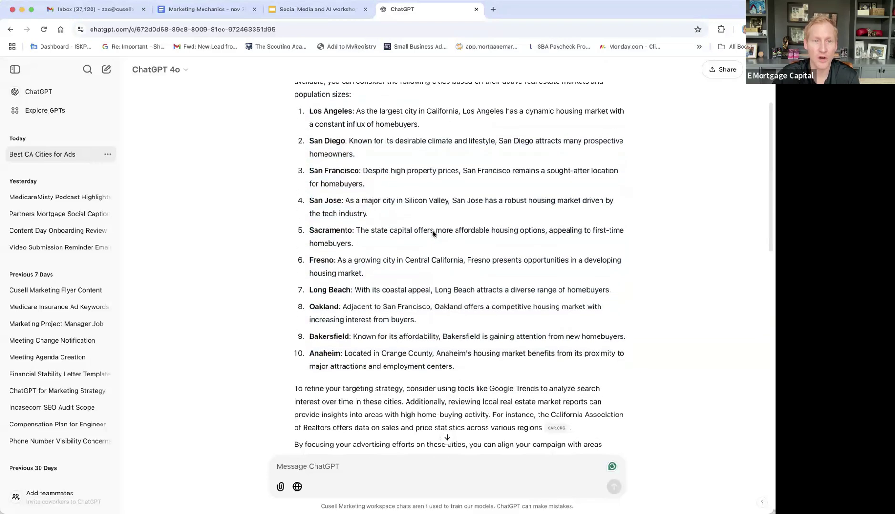
scroll(433, 234, down, 1)
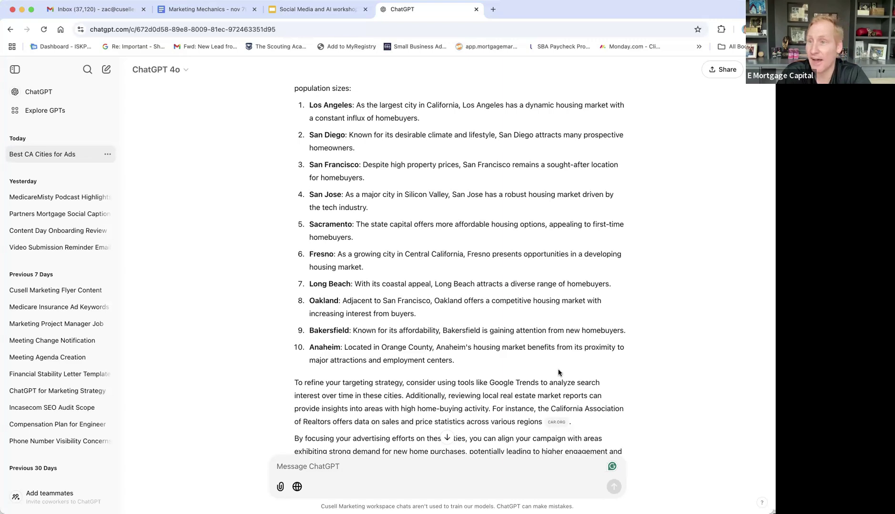
scroll(559, 373, down, 5)
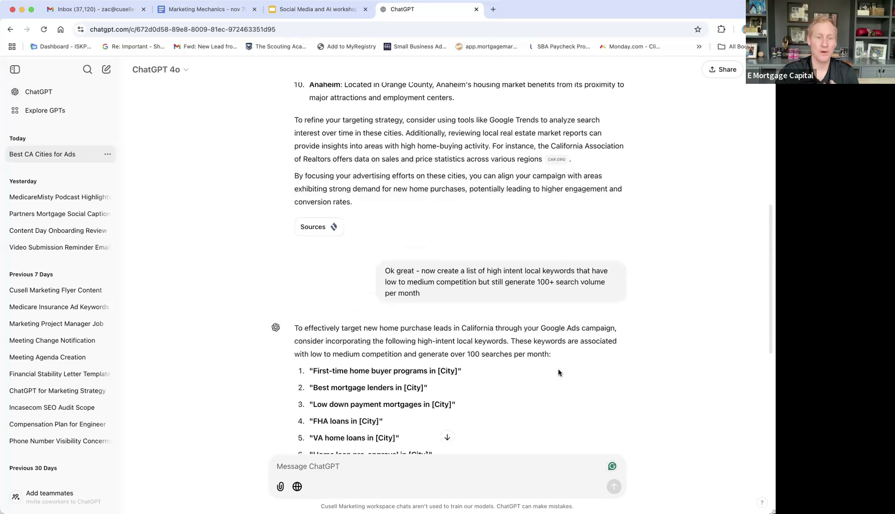
scroll(558, 372, down, 4)
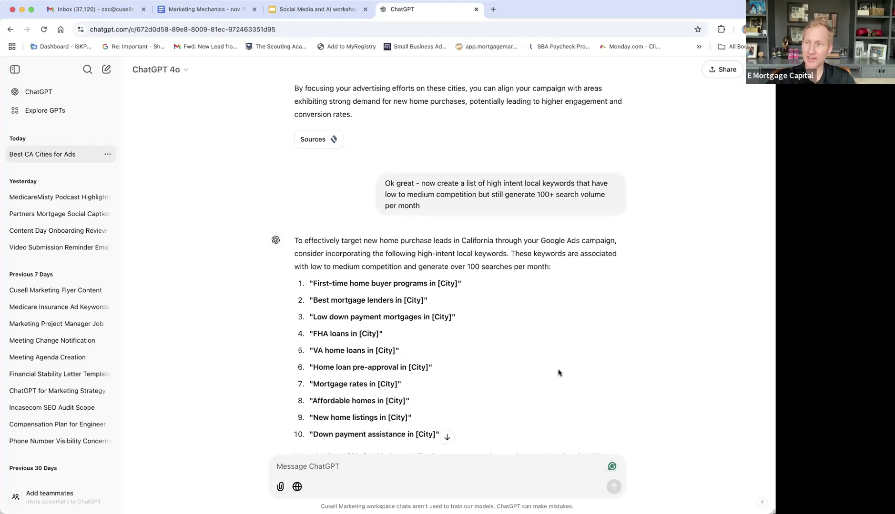
scroll(558, 373, down, 1)
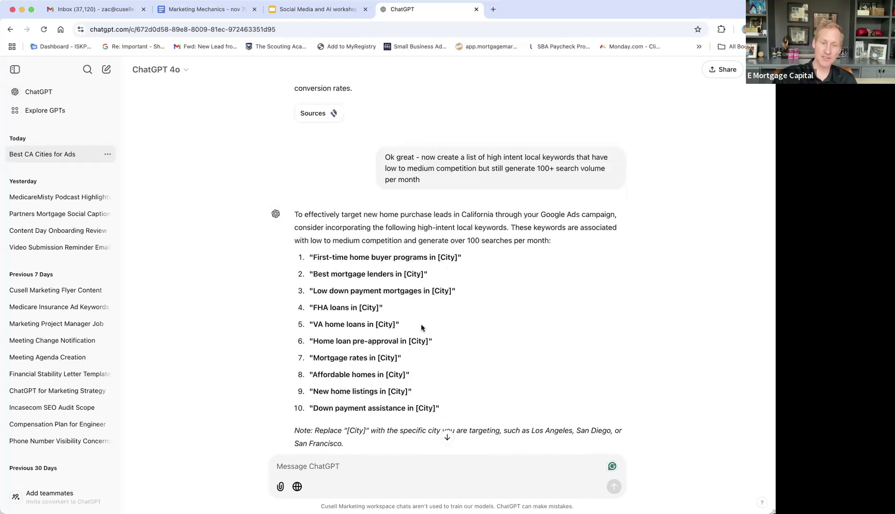
scroll(421, 336, down, 4)
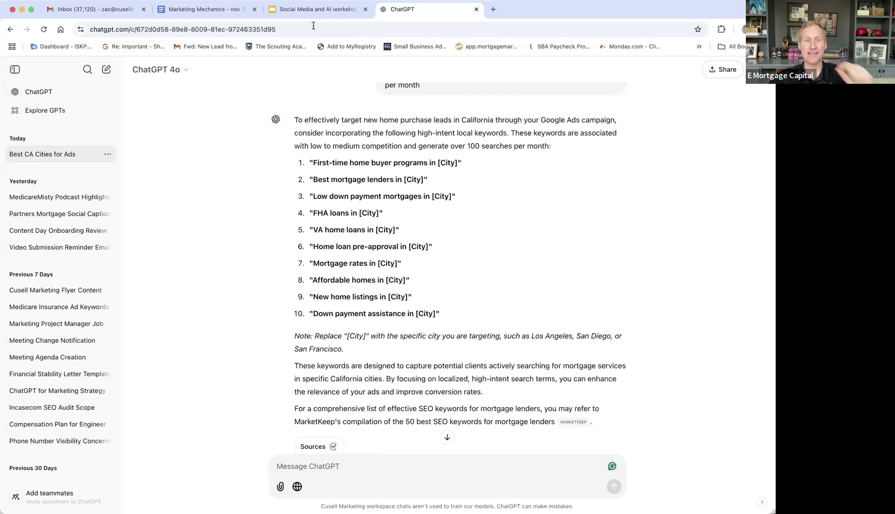
Step: Move the workshop deck from slide 11 to slide 12, then return to ChatGPT's keyword reply
click(317, 9)
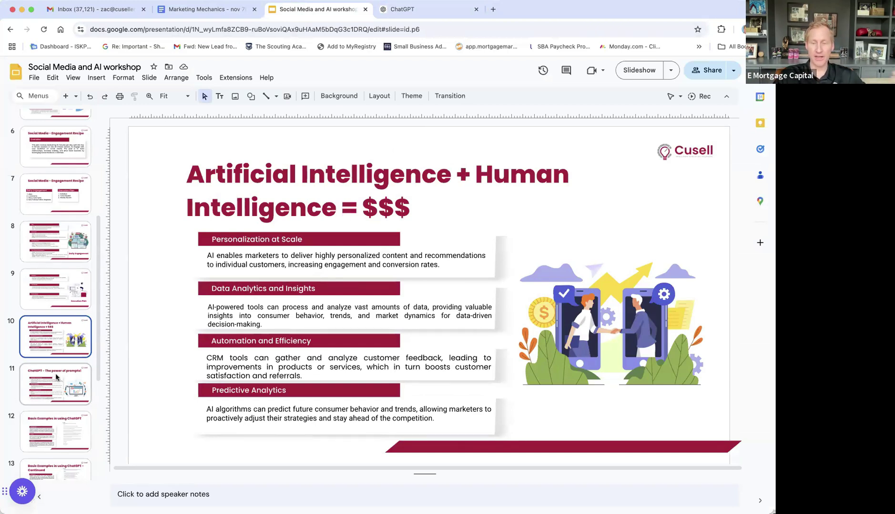
scroll(53, 378, down, 1)
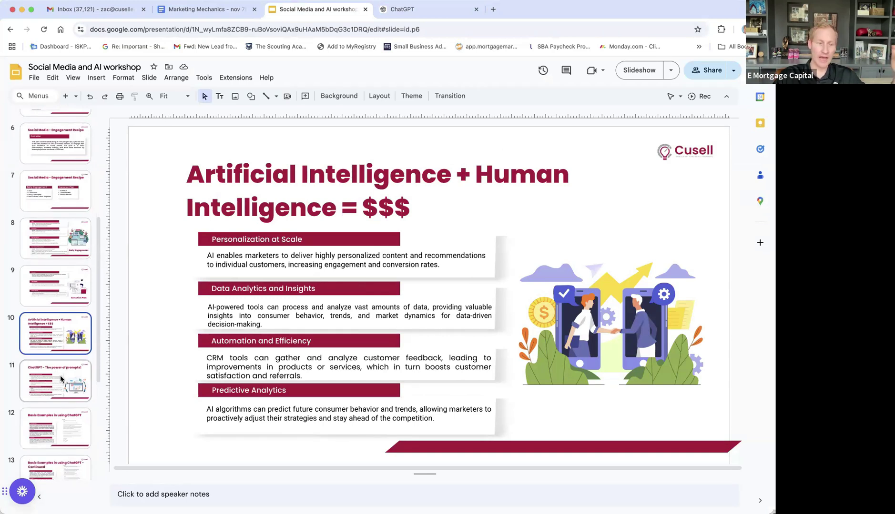
click(60, 378)
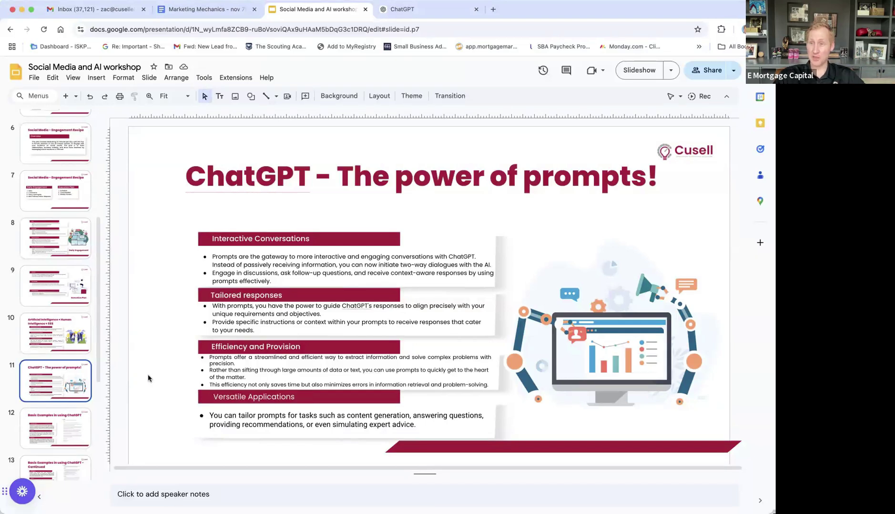
key(Down)
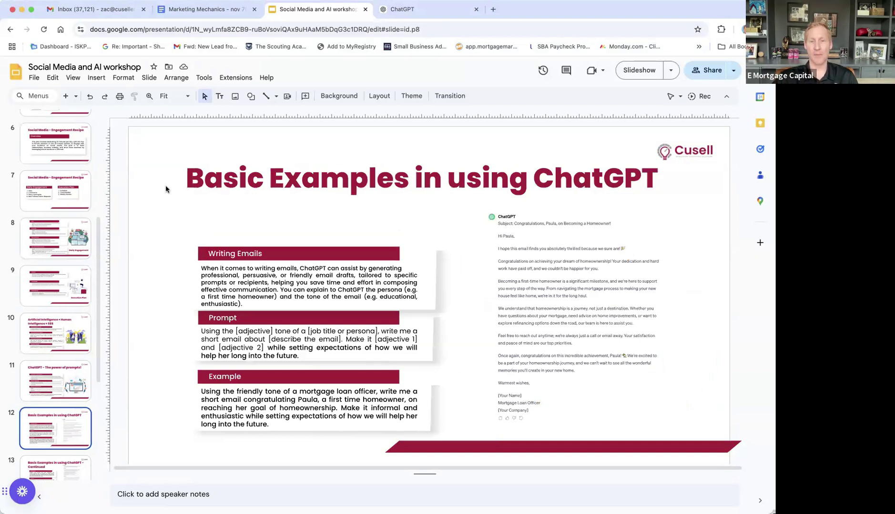
click(413, 10)
scroll(329, 496, down, 2)
Step: Ask ChatGPT for Google ad campaign copy for the keywords in a named motivational coach's tone
click(320, 468)
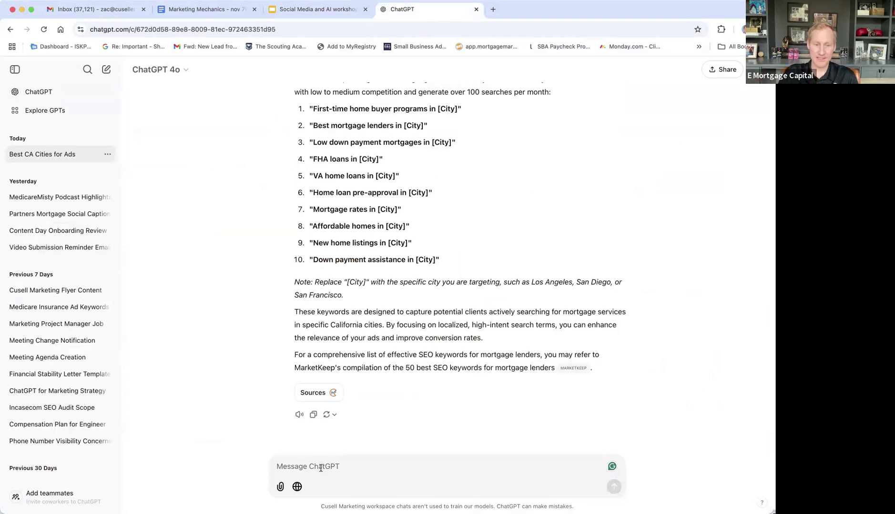
text(This keywo)
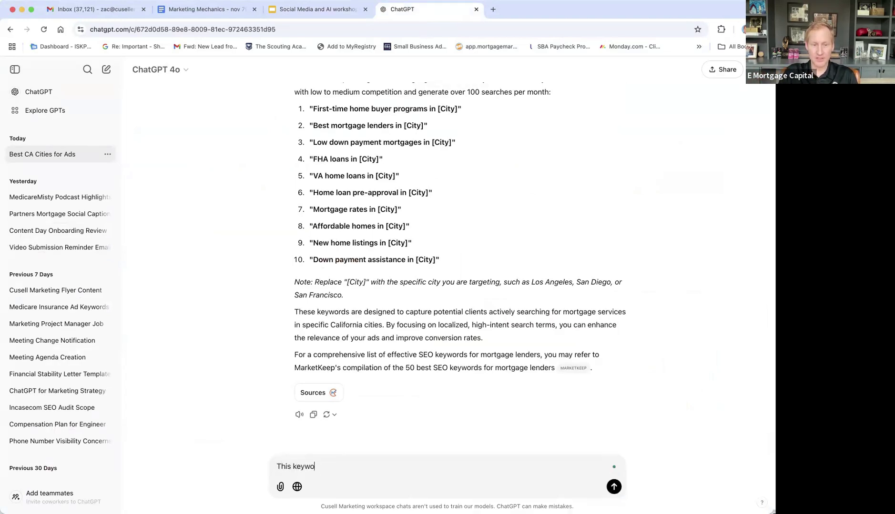
text(rds are great - now c)
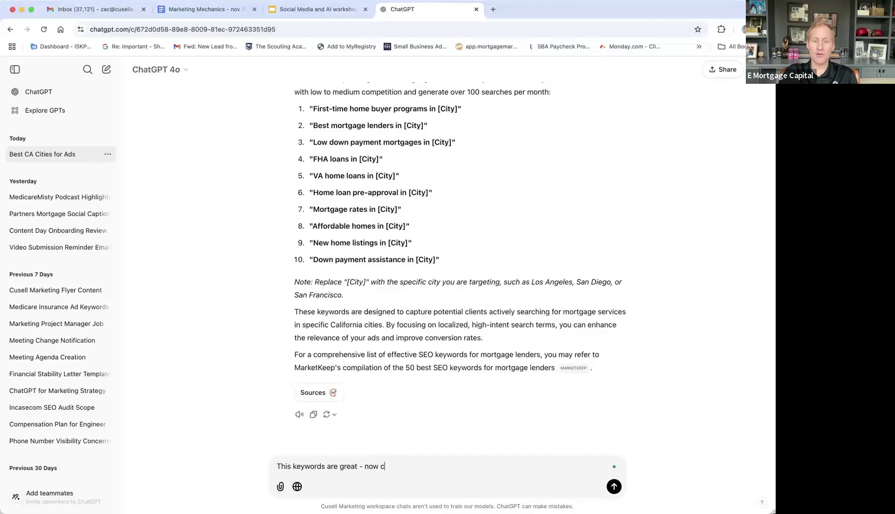
text(reate correspon)
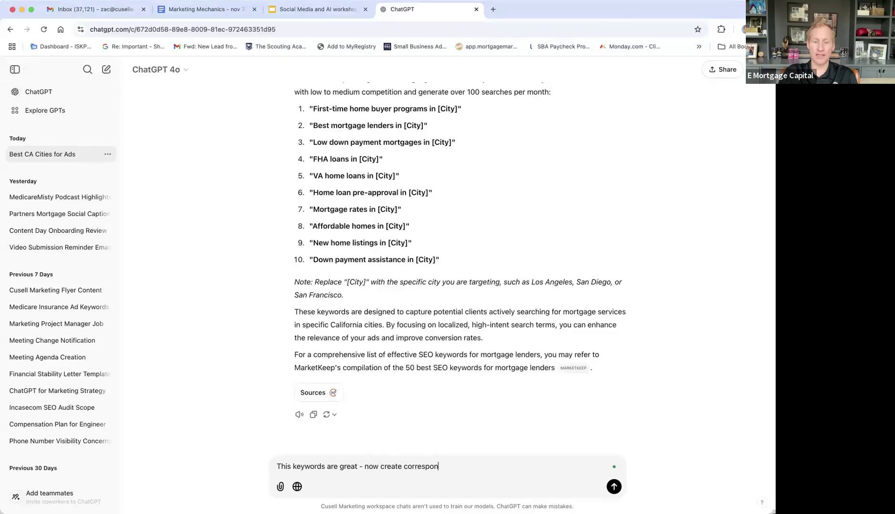
text(ding ad cop)
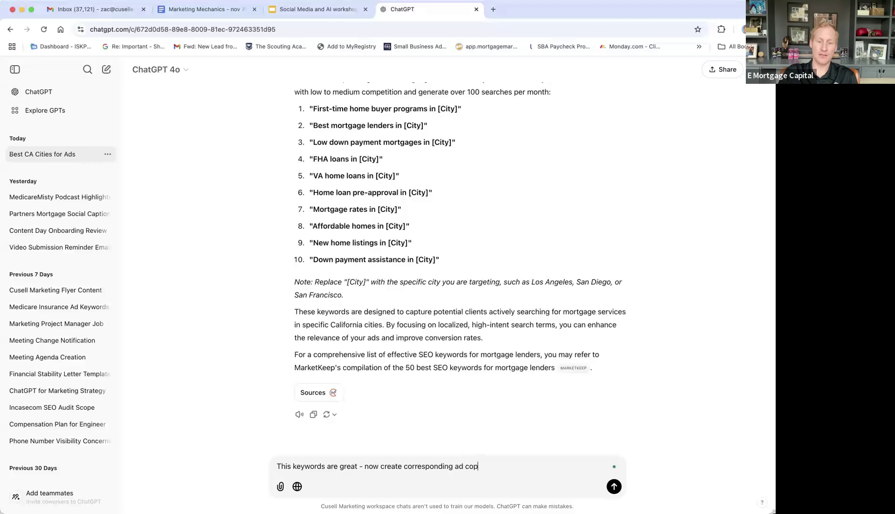
text(y for a google ad cam)
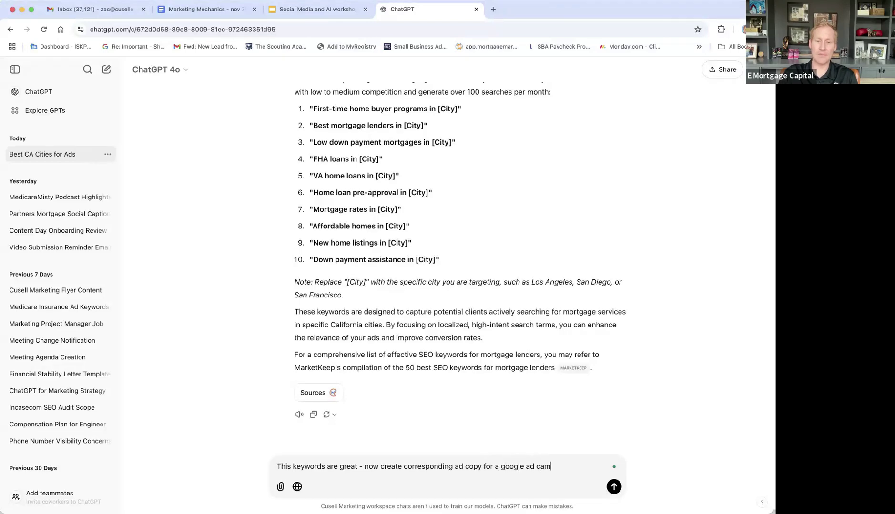
text(paign that speaks in the ton)
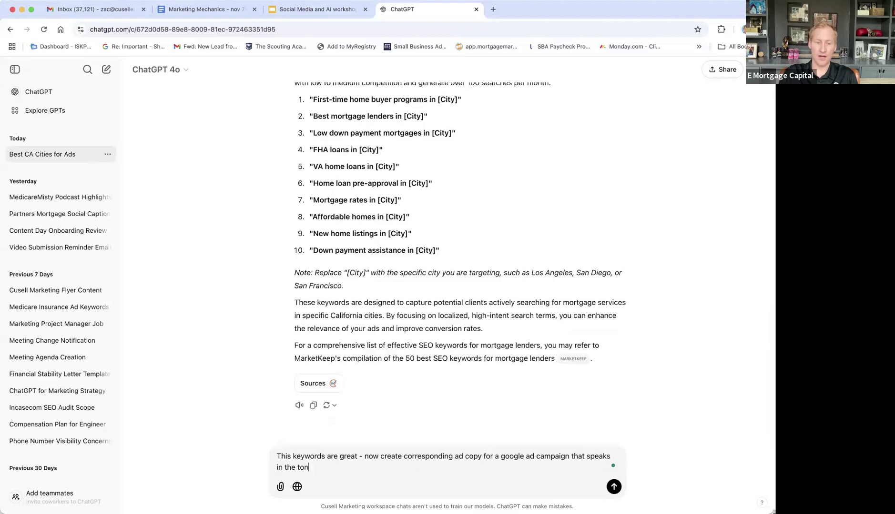
text(e of)
text( Dave)
key(BackSpace)
key(BackSpace)
key(BackSpace)
key(BackSpace)
text(Tom Ferry)
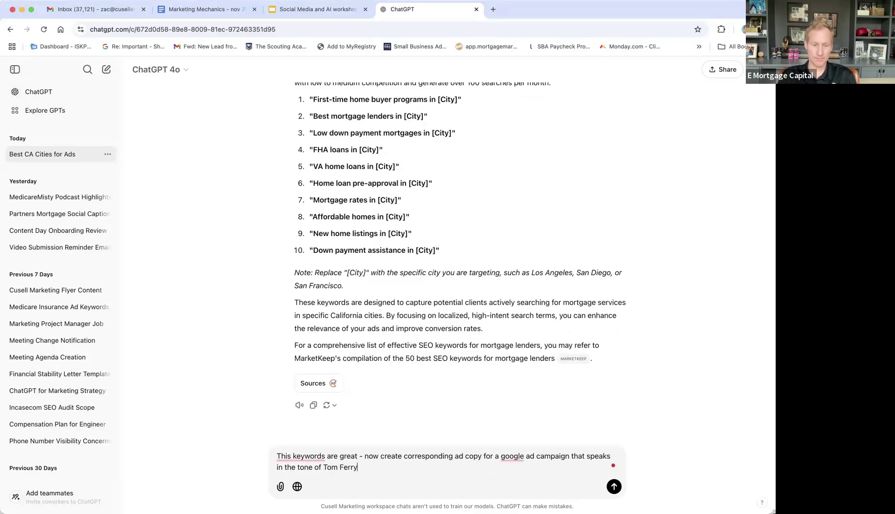
key(Return)
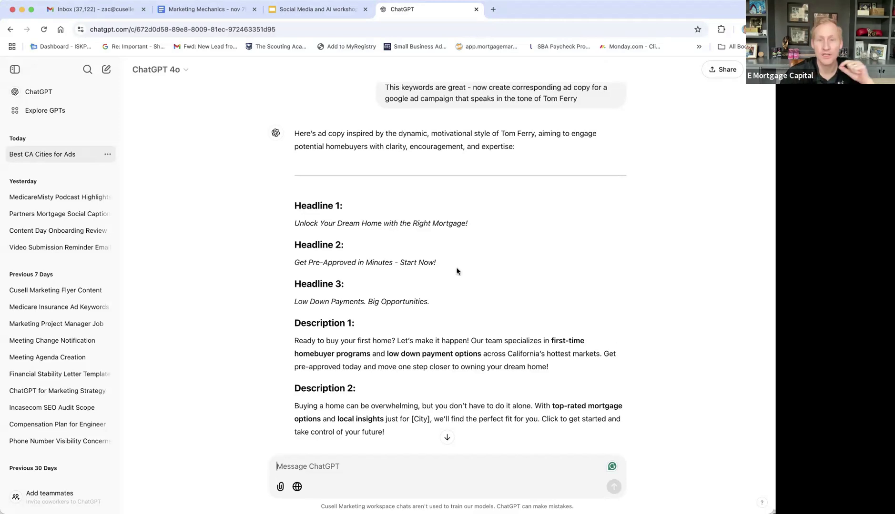
Step: Review the generated ad copy, then return to the workshop deck and open its sharing settings
scroll(456, 271, up, 1)
scroll(456, 272, up, 1)
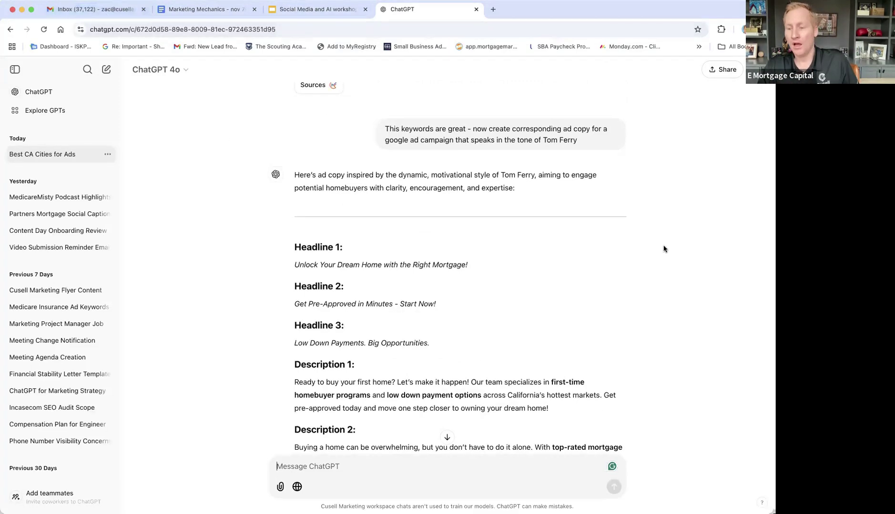
click(323, 7)
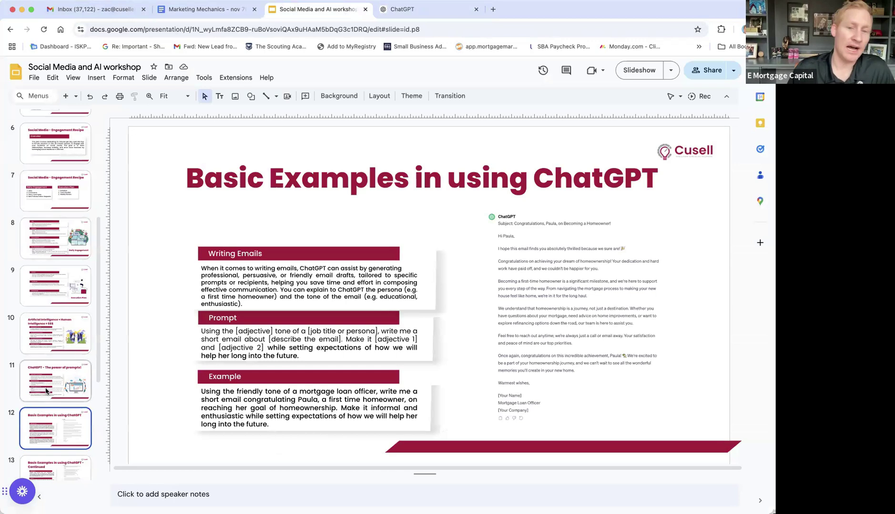
click(708, 70)
Step: Copy the workshop deck's shareable link and close the sharing dialog
click(318, 412)
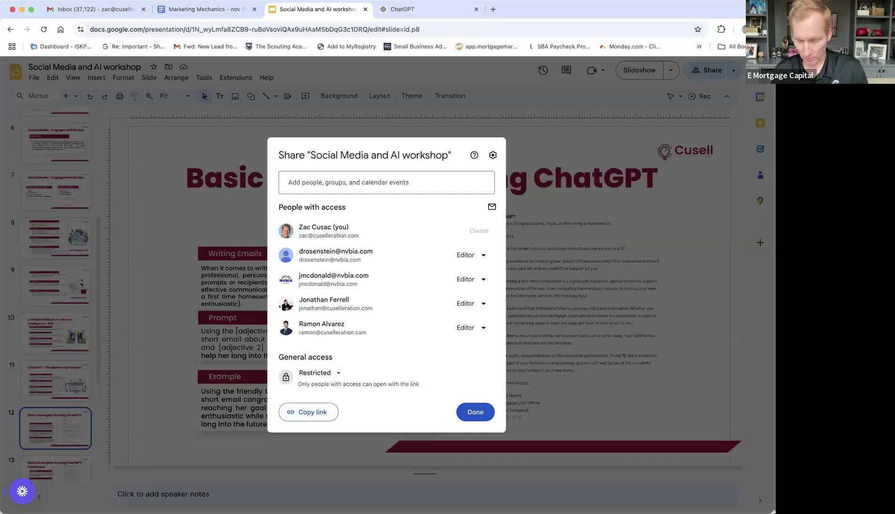
click(475, 412)
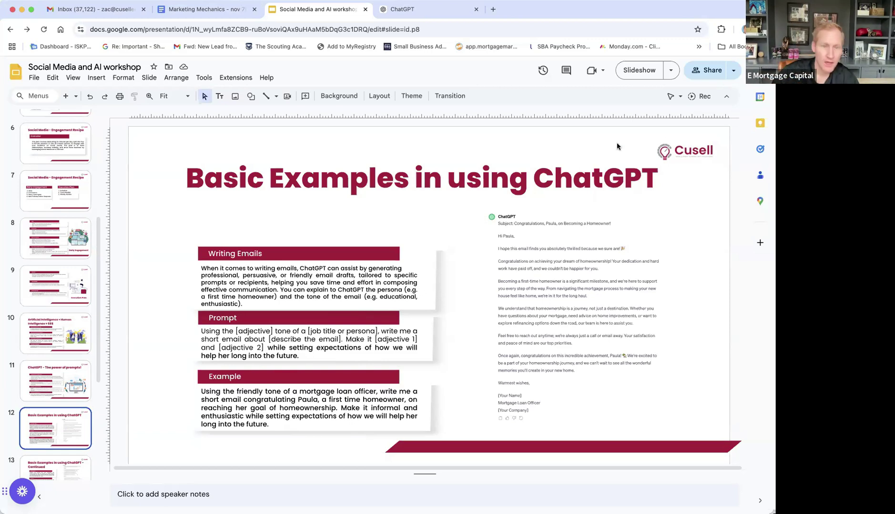
Step: Go to slide 13, Basic Examples in using ChatGPT – Continued, on writing ads
scroll(60, 345, down, 1)
scroll(60, 345, down, 2)
click(55, 414)
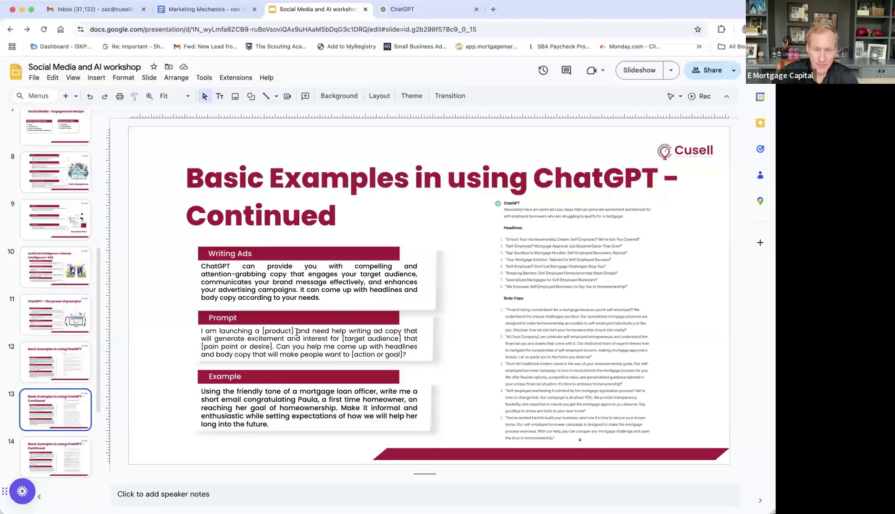